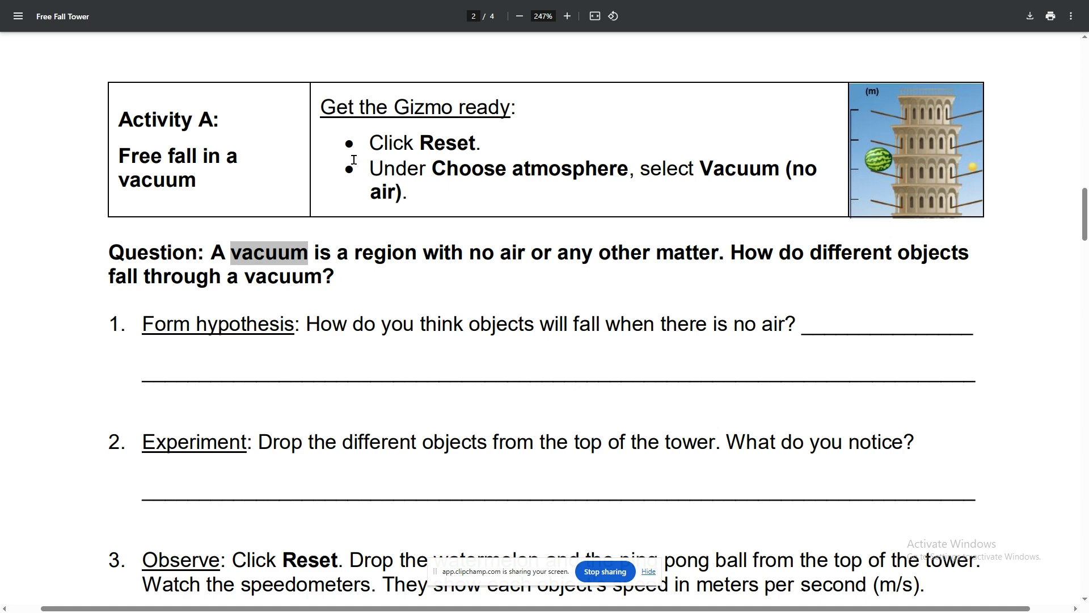
# Review the Activity A setup instructions, then switch to the Free Fall Tower Gizmo and set the atmosphere to Vacuum (no air)
pyautogui.moveTo(367, 146); pyautogui.dragTo(414, 201)
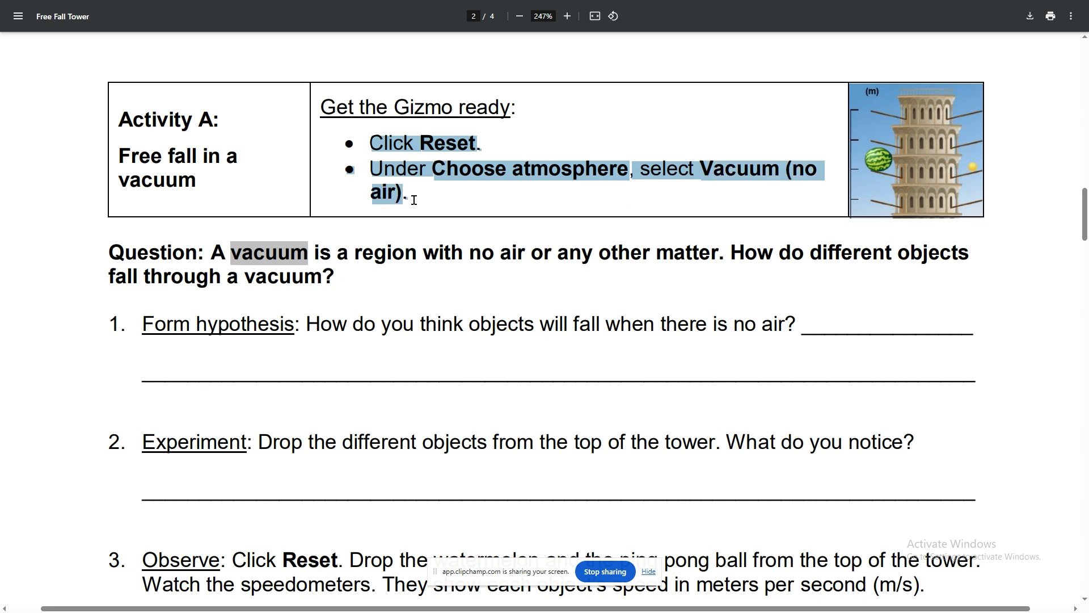
pyautogui.click(414, 200)
pyautogui.hotkey('alt', 'Tab')
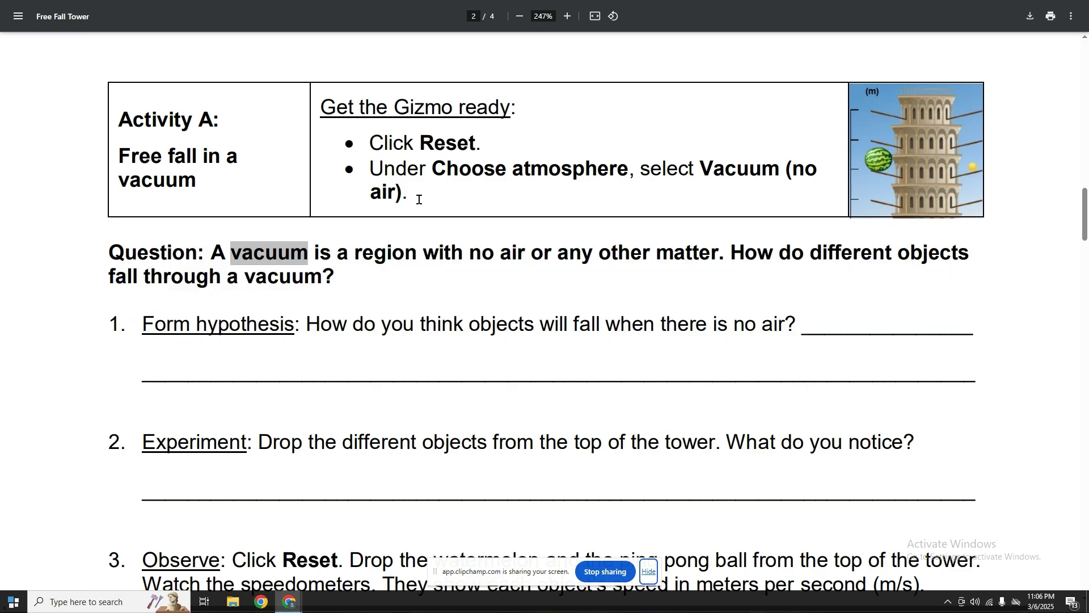
pyautogui.hotkey('alt', 'Tab')
pyautogui.hotkey('alt', 'Tab')
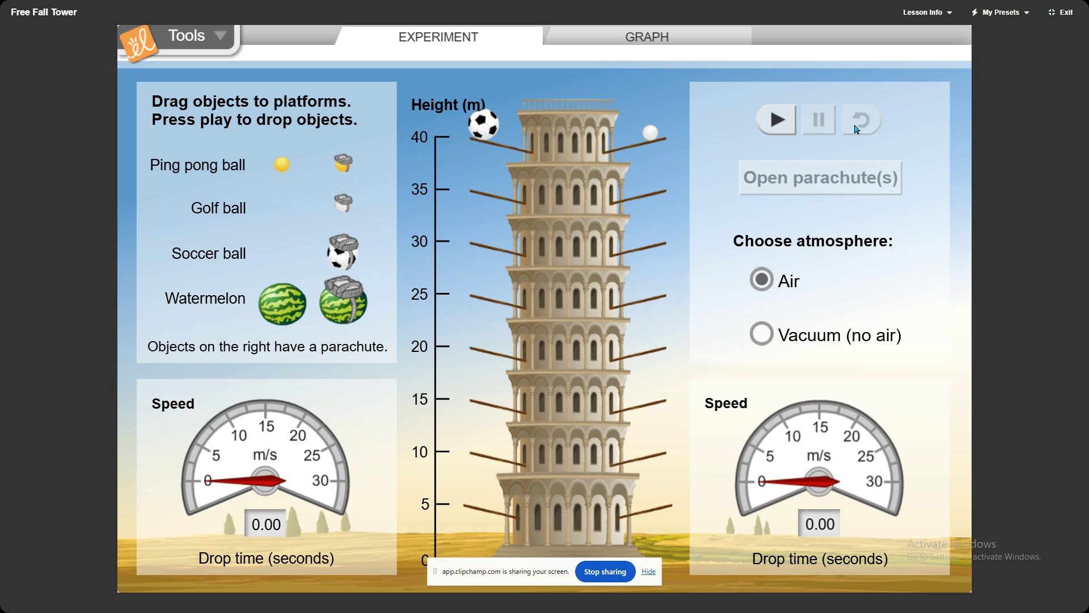
pyautogui.click(650, 574)
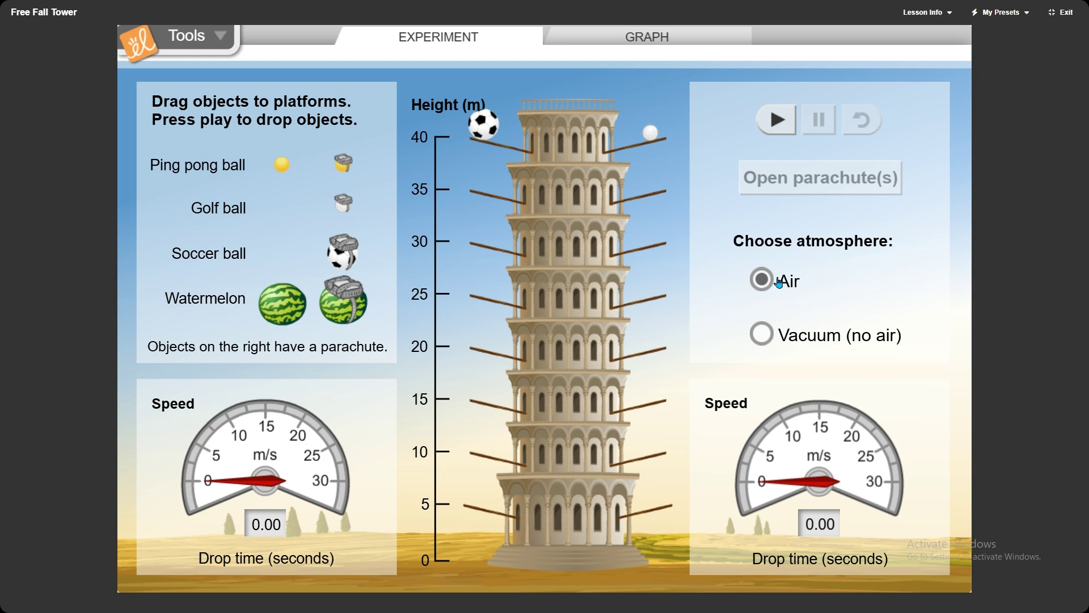
pyautogui.click(763, 336)
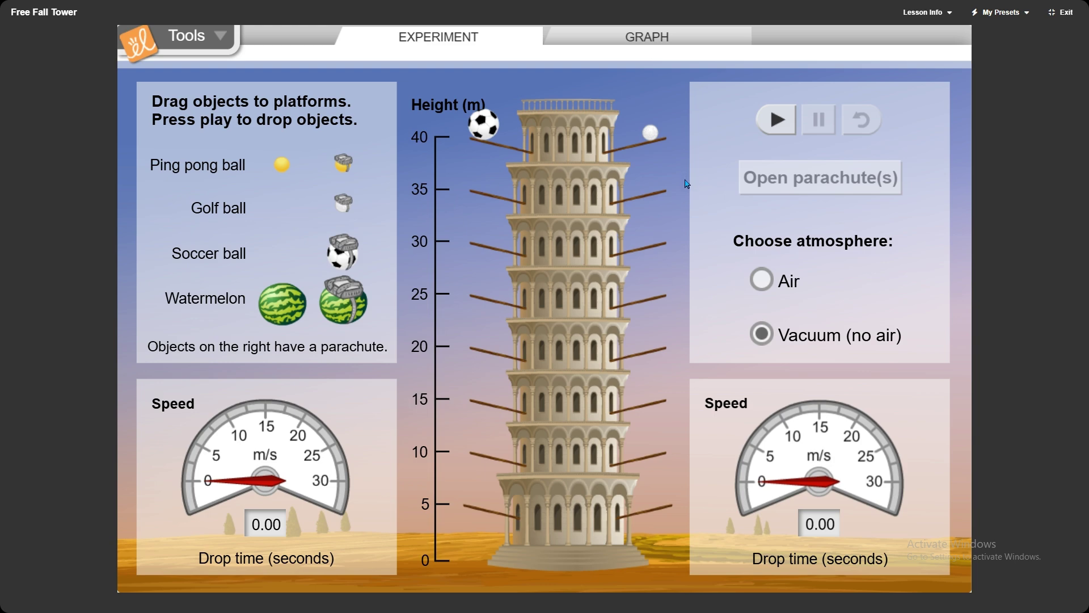
# Return to the Activity A worksheet and read the vacuum question, the Form hypothesis prompt and the Experiment instruction
pyautogui.hotkey('alt', 'Tab')
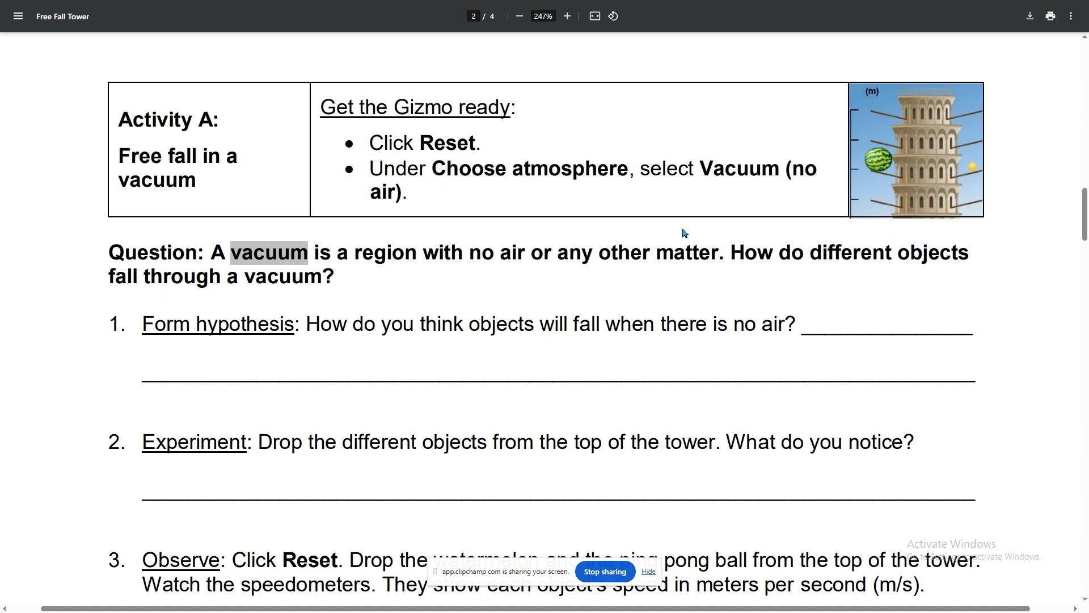
pyautogui.moveTo(110, 258); pyautogui.dragTo(332, 278)
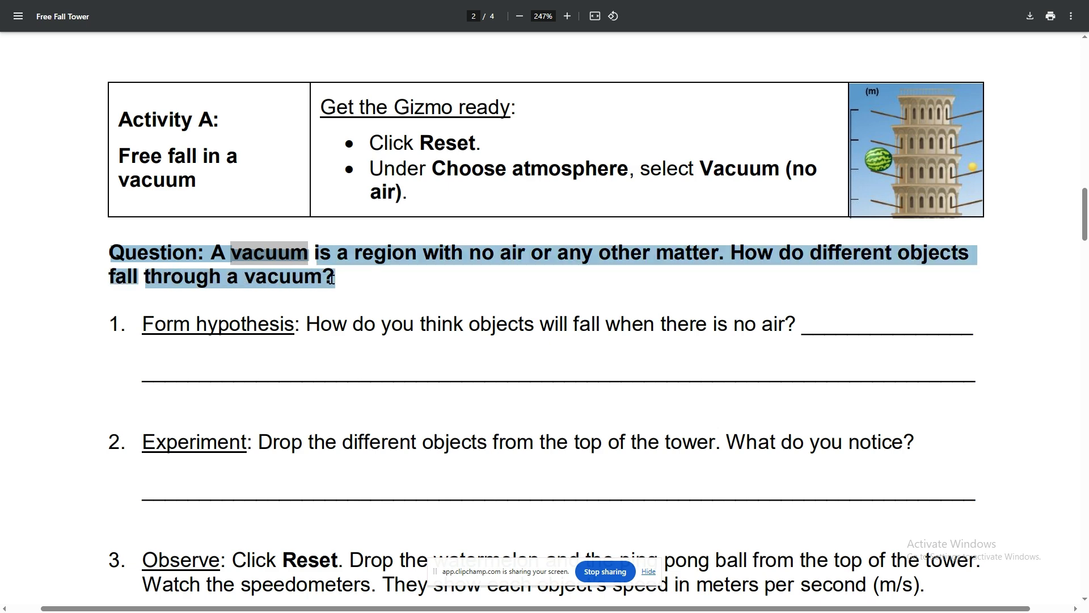
pyautogui.click(191, 335)
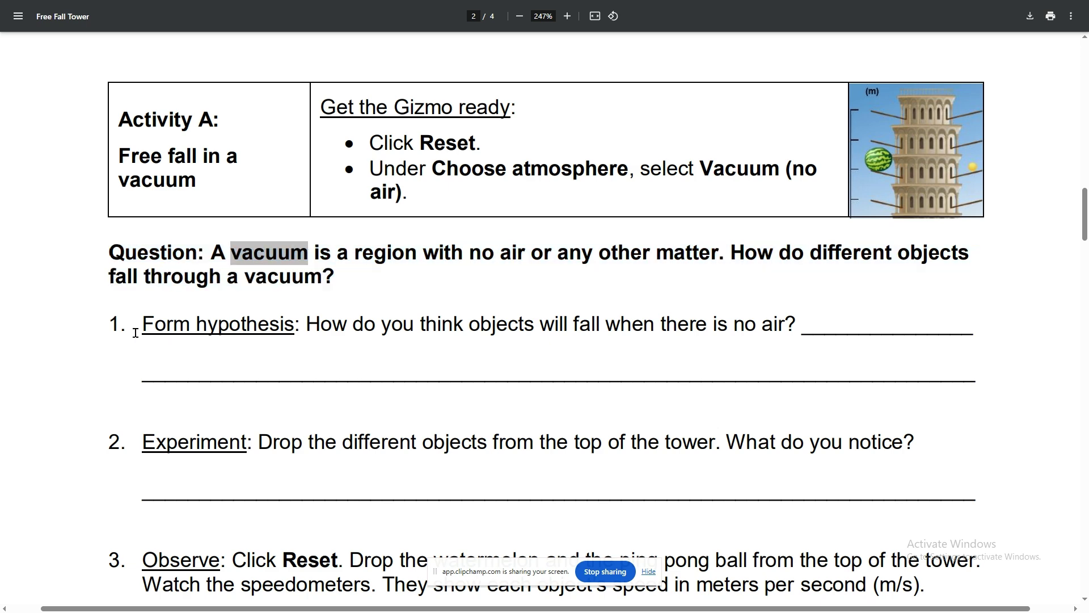
pyautogui.moveTo(135, 333); pyautogui.dragTo(290, 325)
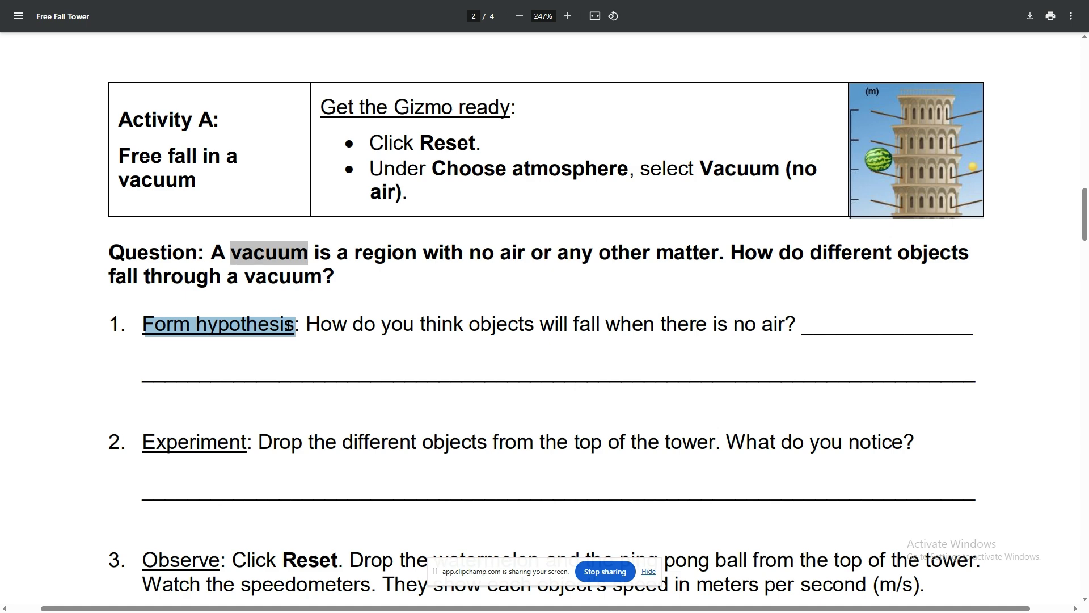
pyautogui.doubleClick(290, 325)
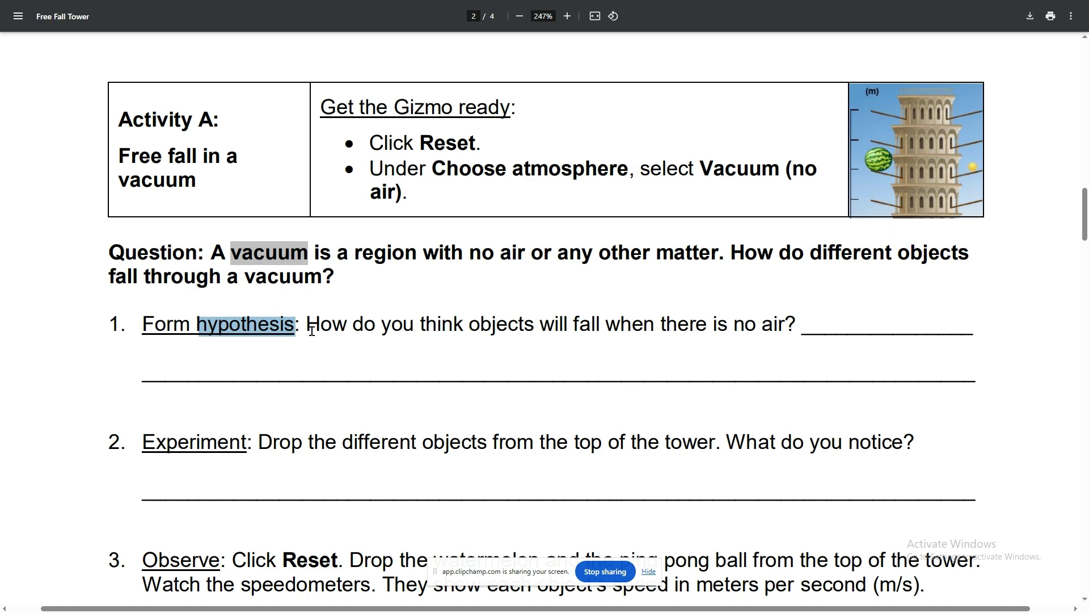
pyautogui.moveTo(312, 330); pyautogui.dragTo(793, 325)
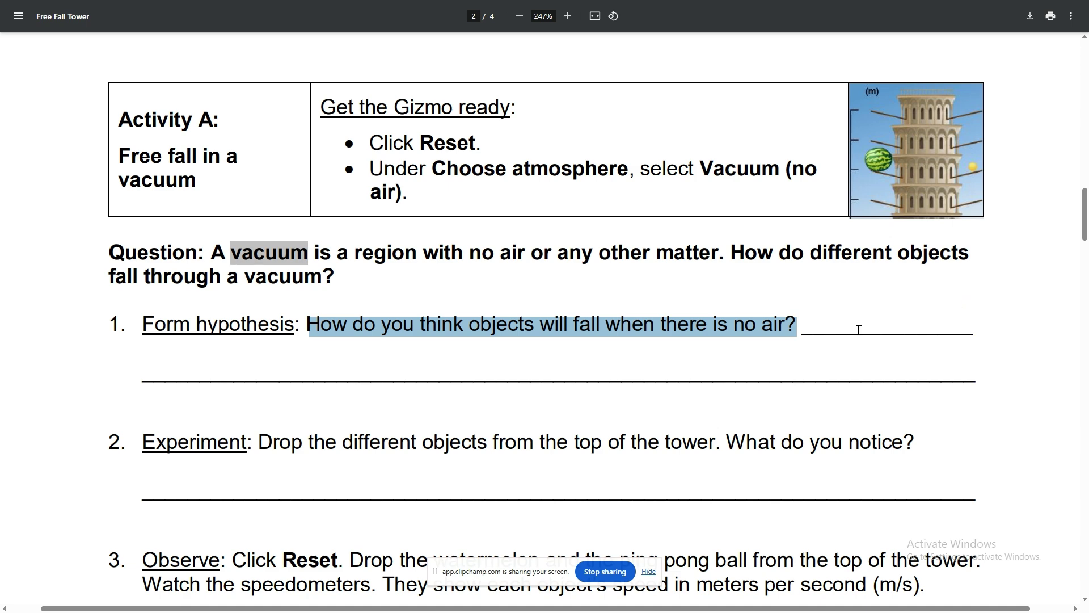
pyautogui.click(898, 327)
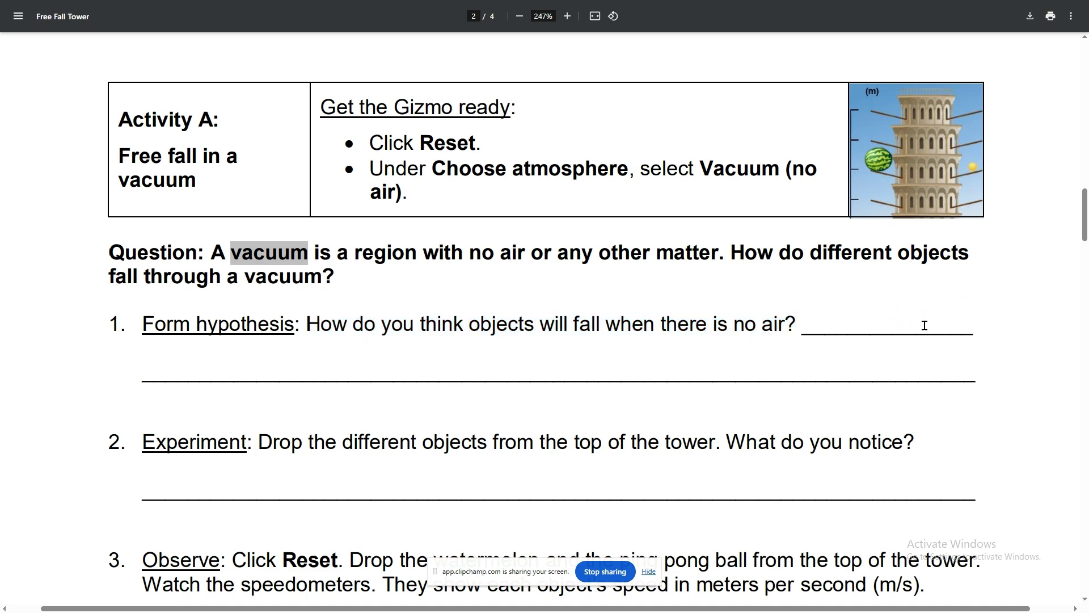
pyautogui.scroll(-4, 925, 325)
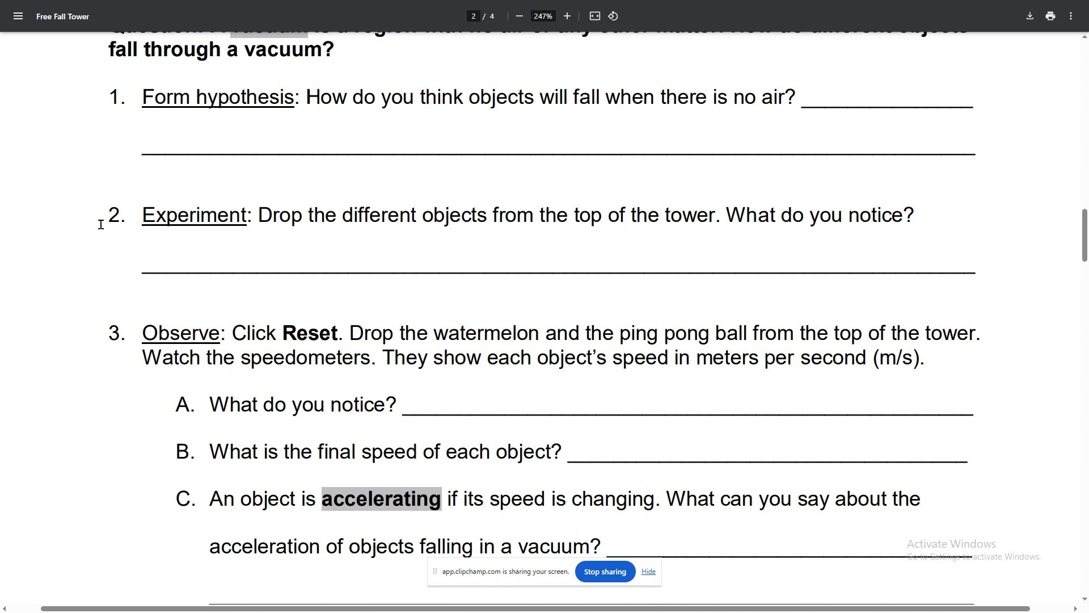
pyautogui.moveTo(101, 222); pyautogui.dragTo(928, 217)
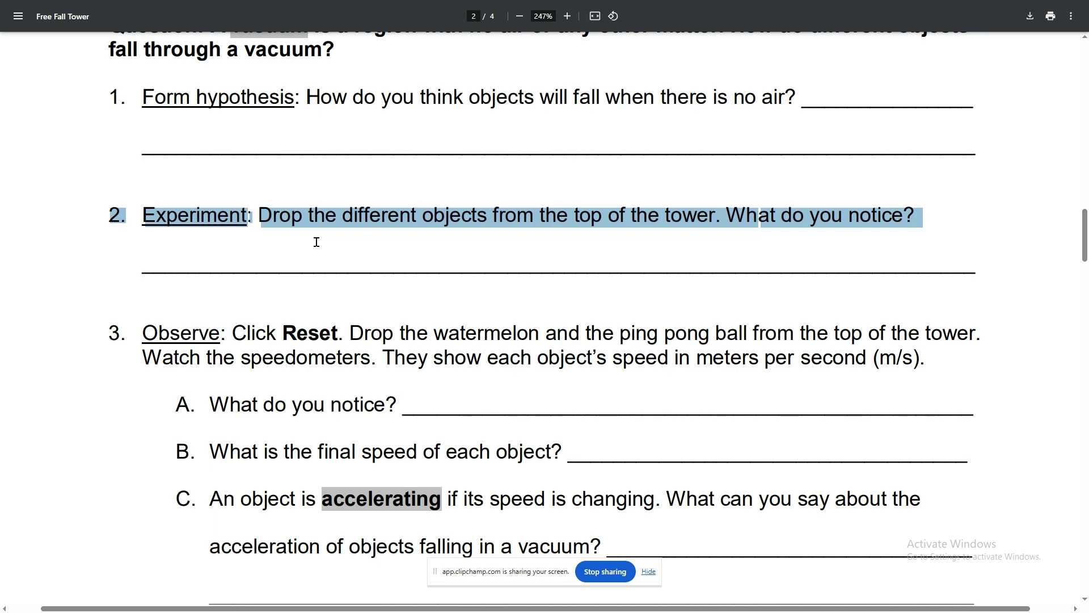
# In the Gizmo, replace the golf ball on the tower's right 40 m platform with the ping pong ball without a parachute
pyautogui.hotkey('alt', 'Tab')
pyautogui.hotkey('alt', 'Tab')
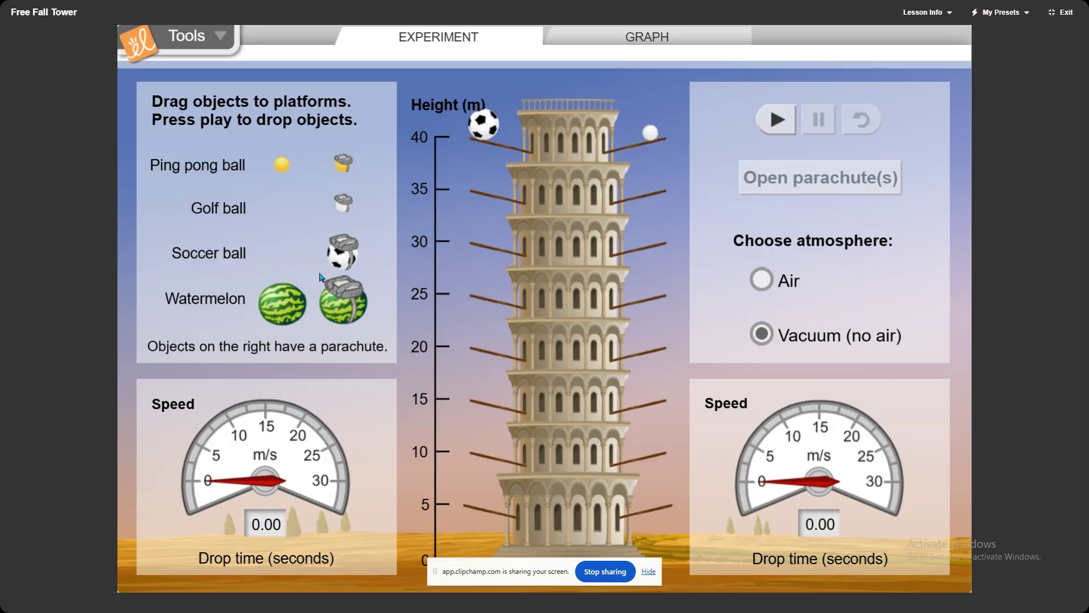
pyautogui.moveTo(279, 165); pyautogui.dragTo(658, 139)
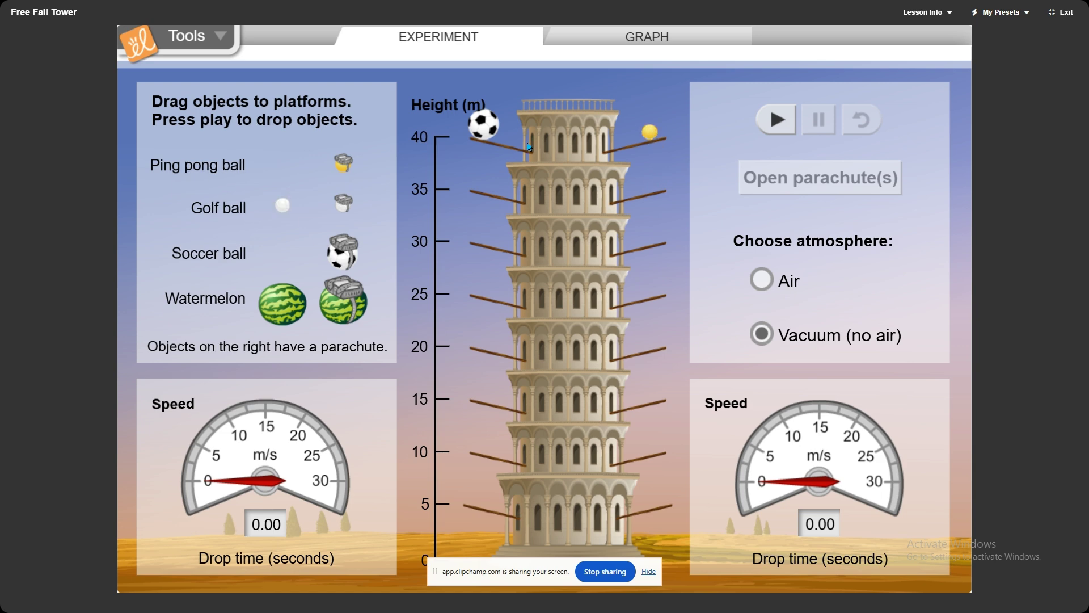
pyautogui.click(648, 571)
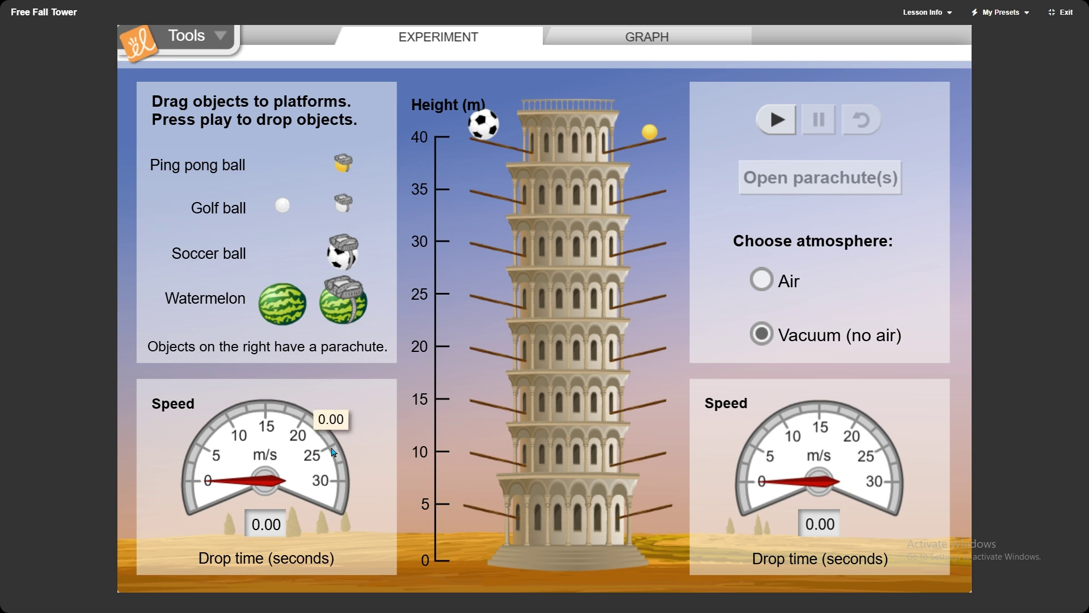
# Go back to the worksheet and read the Observe instructions in item 3 and its question A
pyautogui.hotkey('alt', 'Tab')
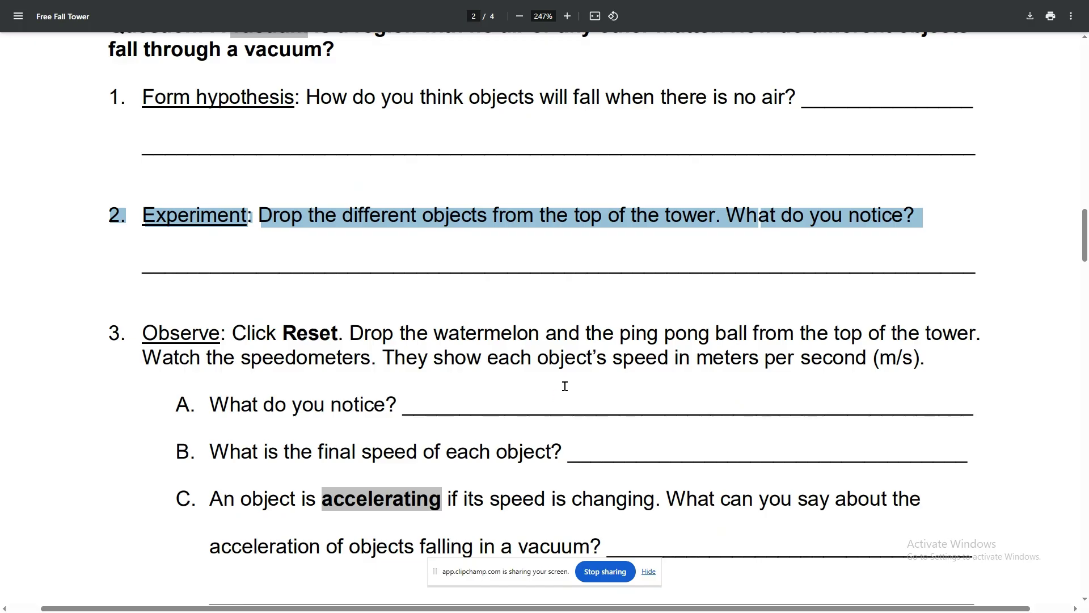
pyautogui.click(649, 571)
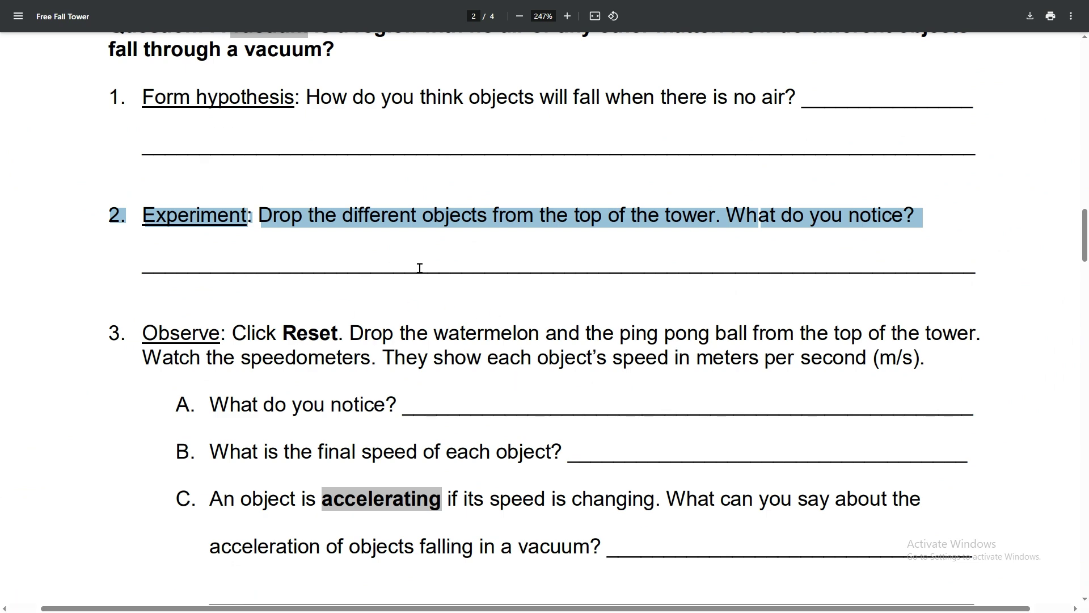
pyautogui.scroll(-5, 433, 267)
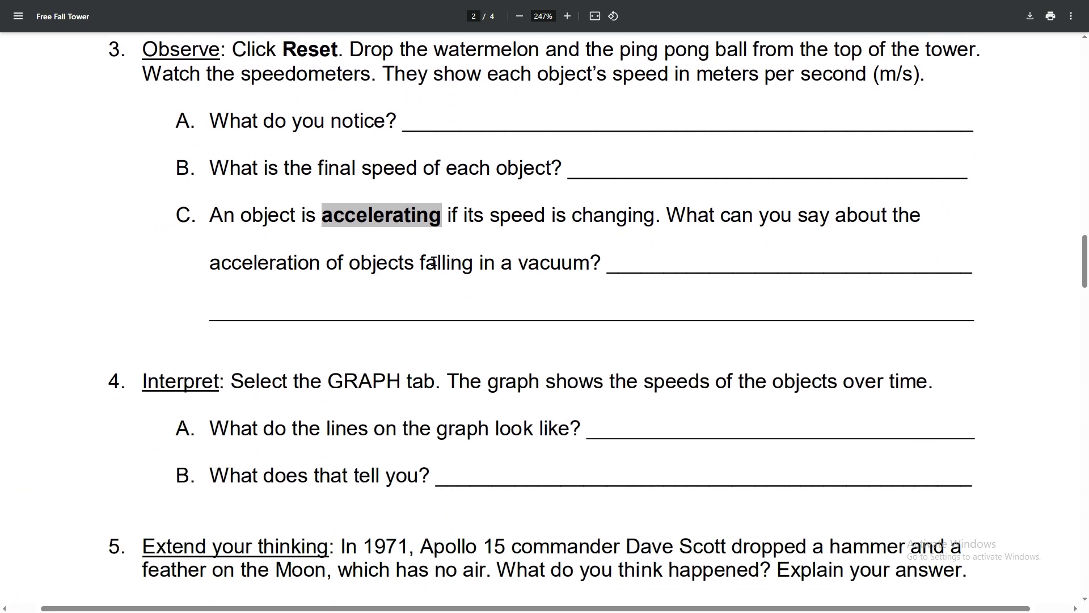
pyautogui.moveTo(143, 49); pyautogui.dragTo(919, 85)
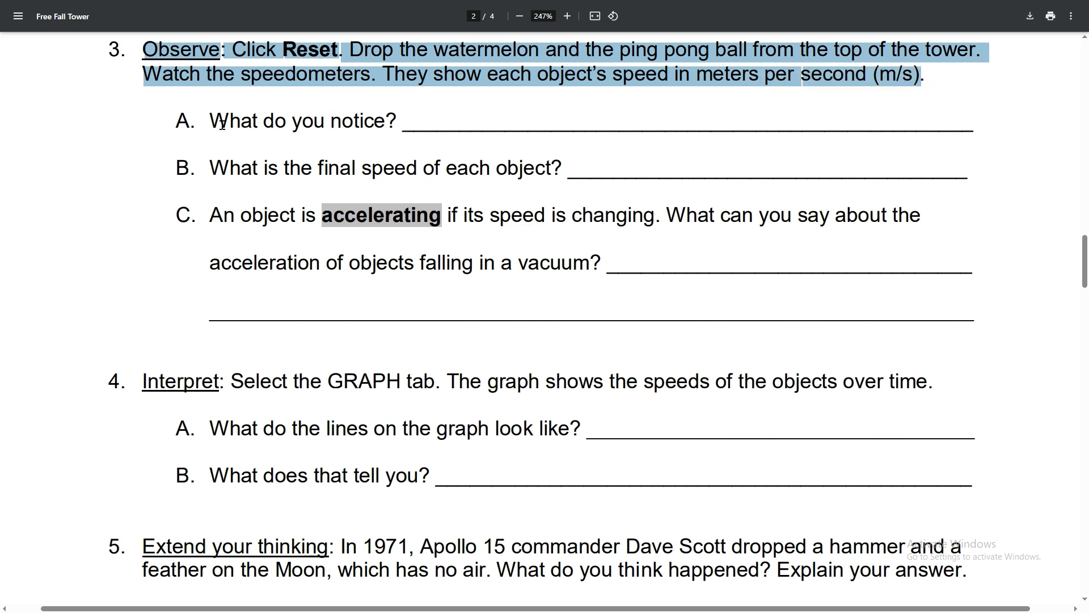
pyautogui.moveTo(208, 122); pyautogui.dragTo(395, 122)
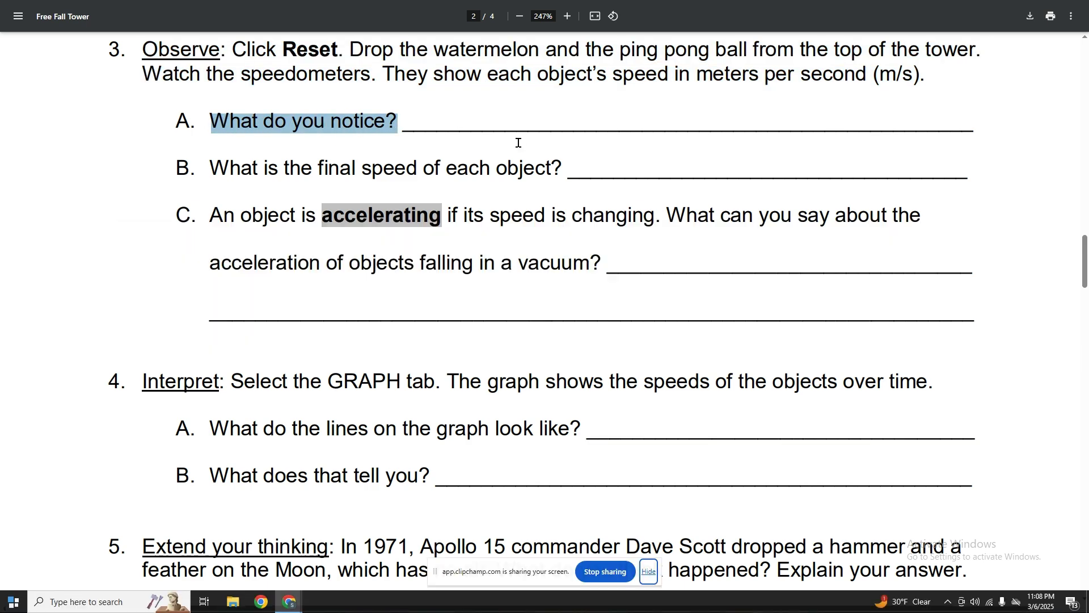
# In the Gizmo, replace the soccer ball on the tower's left 40 m platform with the watermelon without a parachute
pyautogui.hotkey('alt', 'Tab')
pyautogui.hotkey('alt', 'Tab')
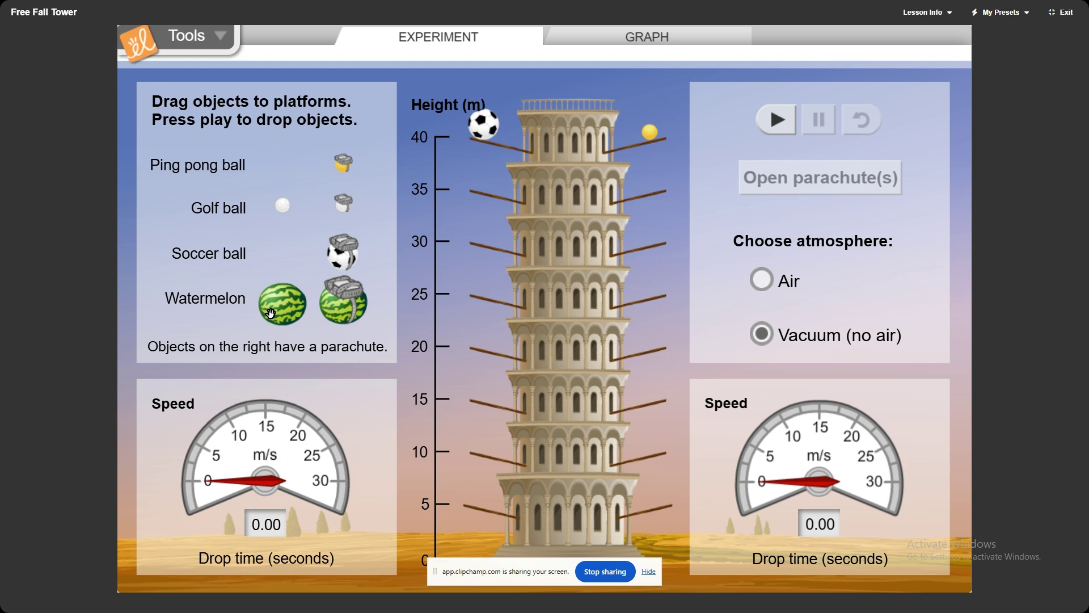
pyautogui.moveTo(271, 312); pyautogui.dragTo(470, 137)
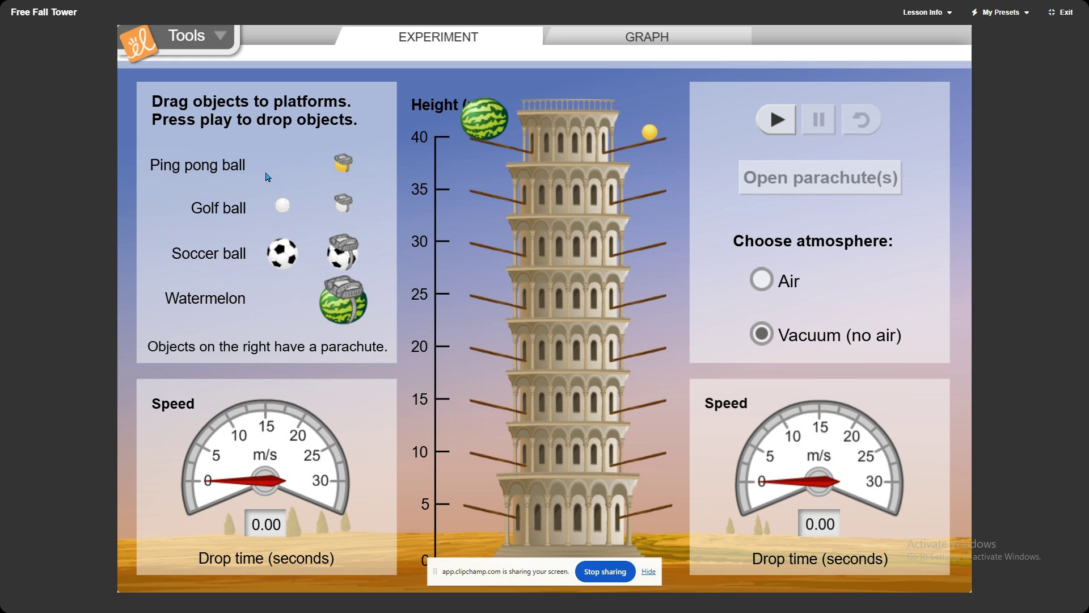
# Return to the worksheet and read questions 3B and 3C on final speed and acceleration, plus the Interpret instructions and question 4A
pyautogui.hotkey('alt', 'Tab')
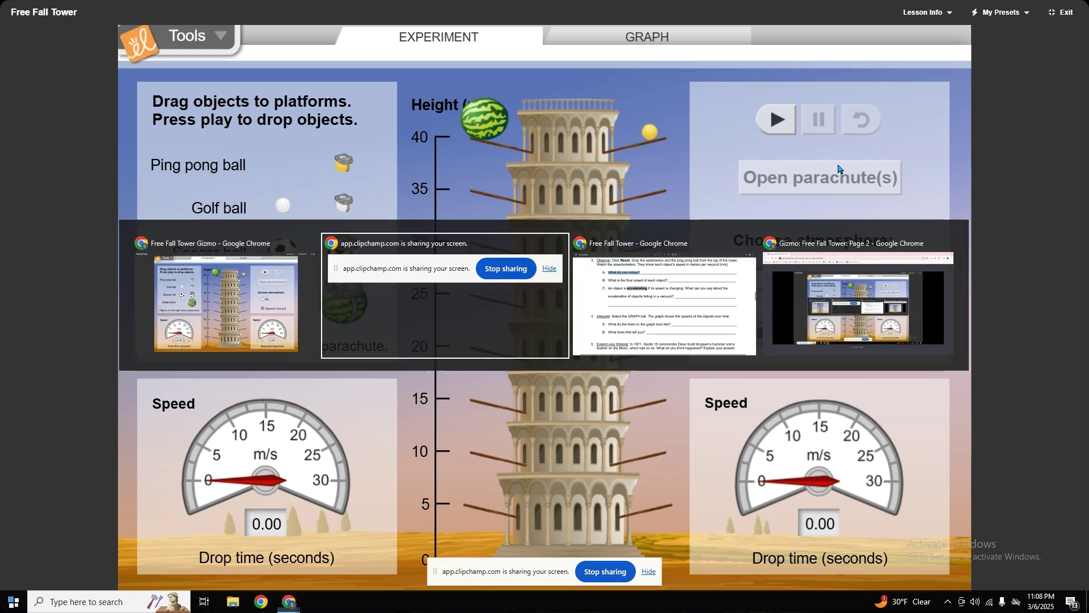
pyautogui.hotkey('alt', 'Tab')
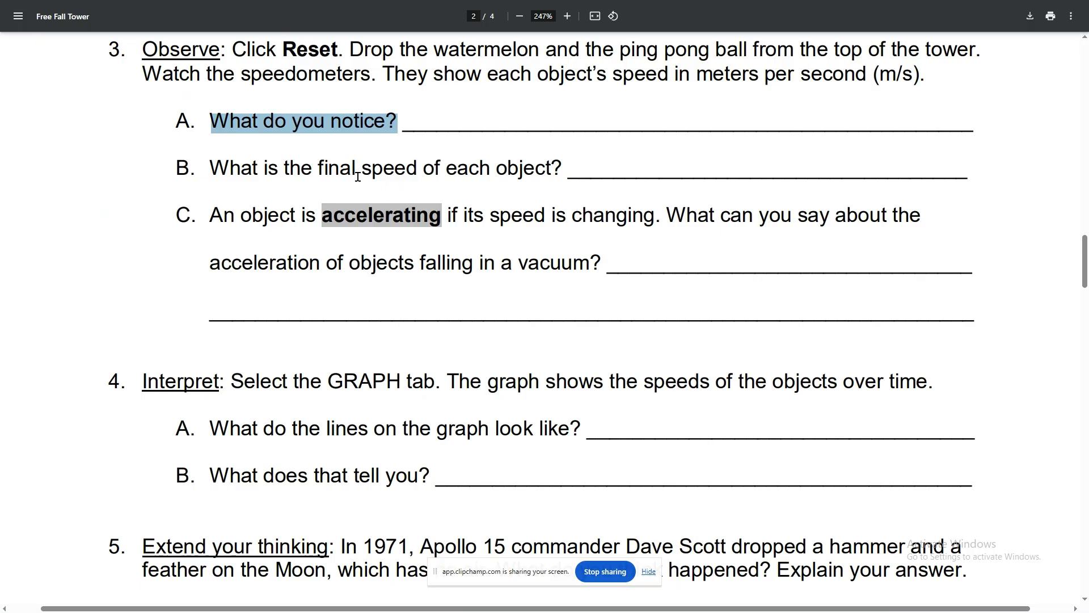
pyautogui.hotkey('alt', 'Tab')
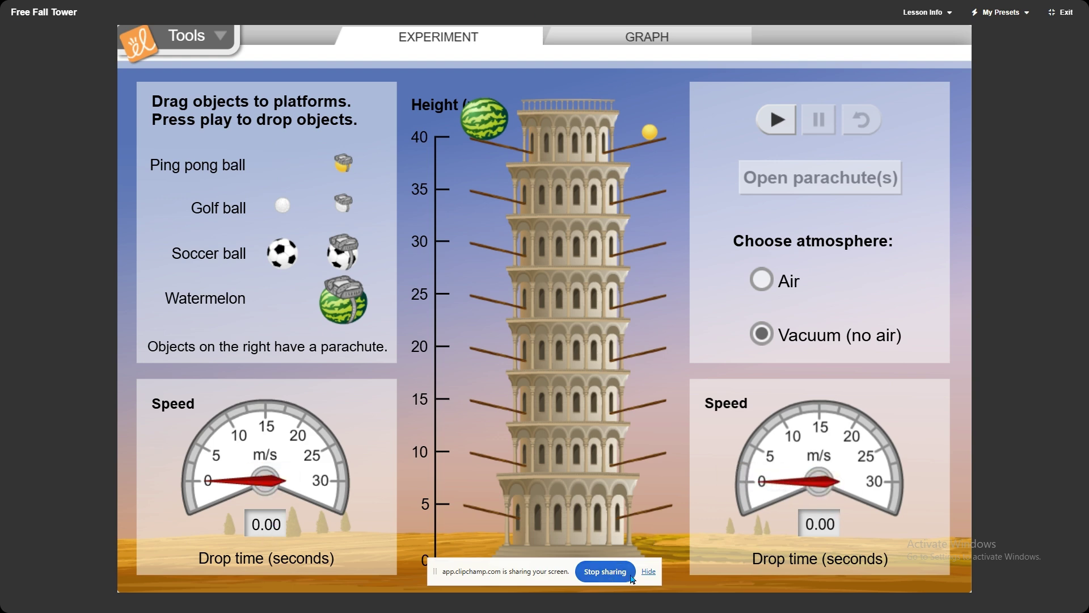
pyautogui.click(649, 571)
pyautogui.hotkey('alt', 'Tab')
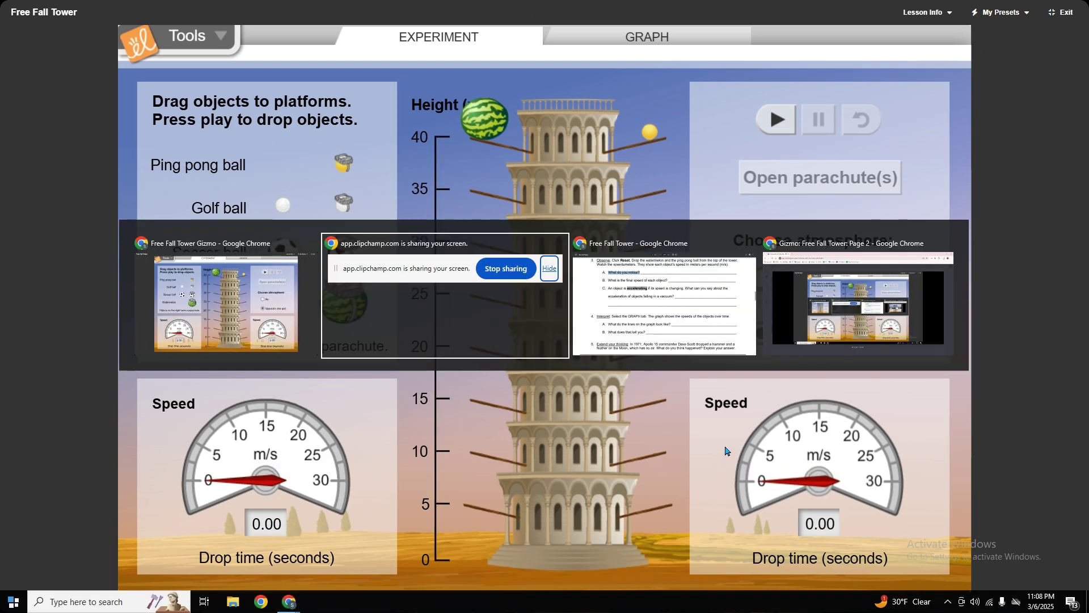
pyautogui.hotkey('alt', 'Tab')
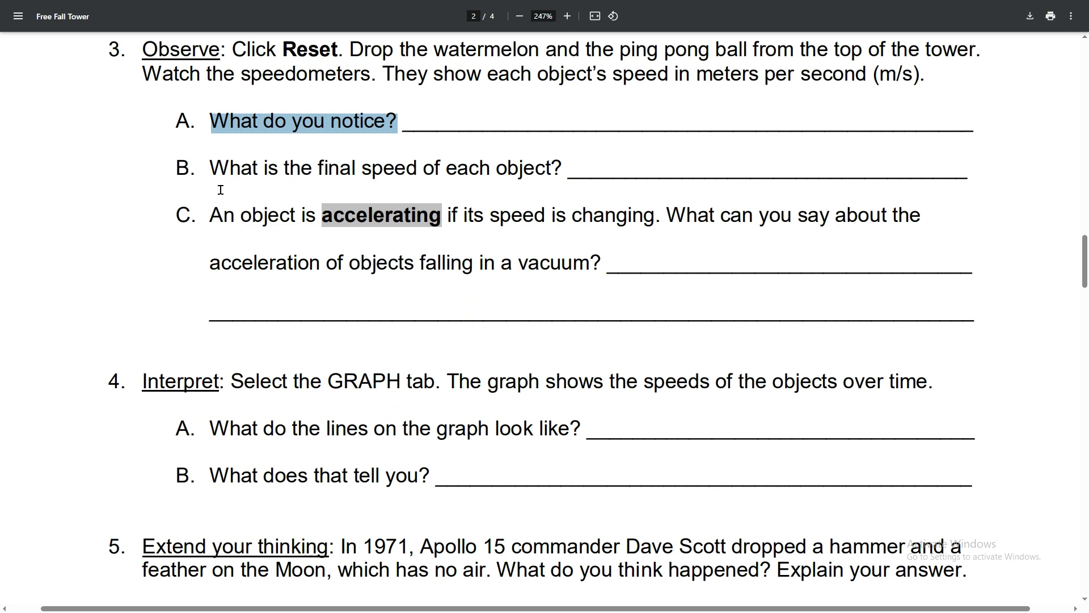
pyautogui.moveTo(211, 167); pyautogui.dragTo(561, 168)
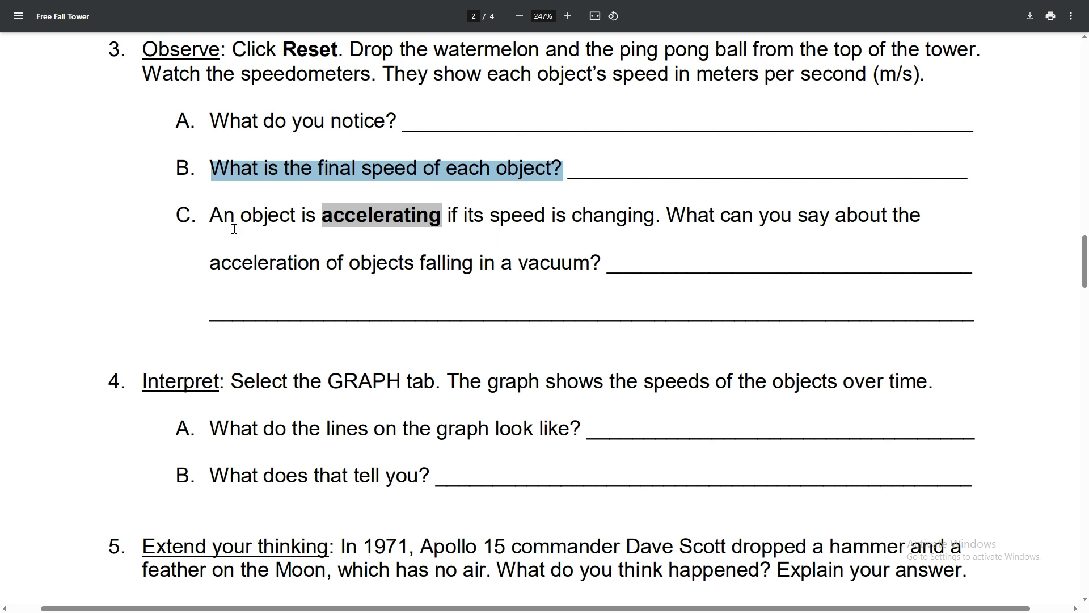
pyautogui.moveTo(211, 216); pyautogui.dragTo(596, 264)
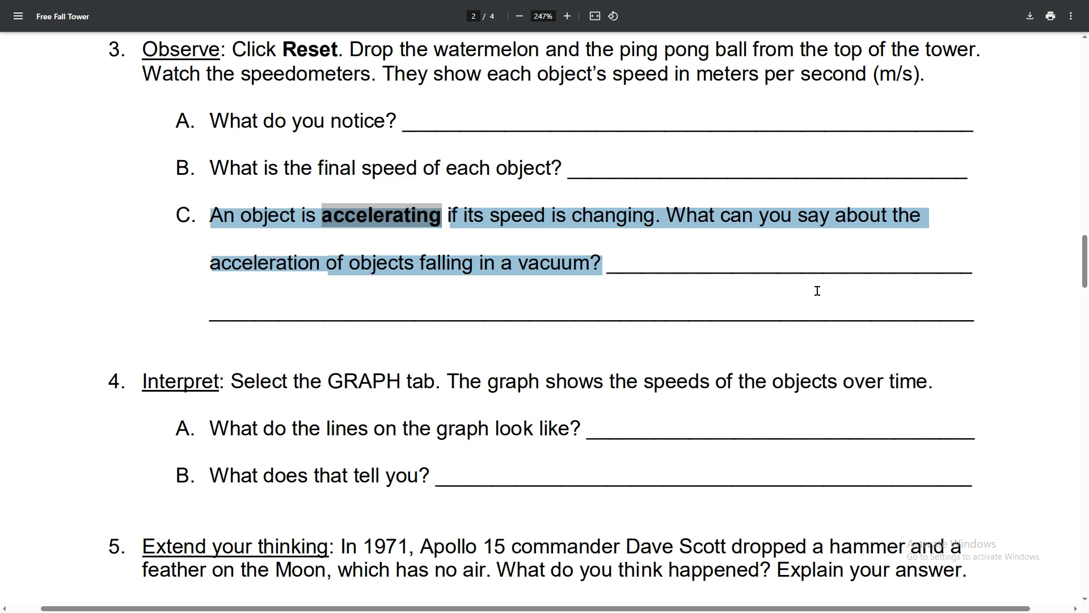
pyautogui.scroll(-5, 817, 291)
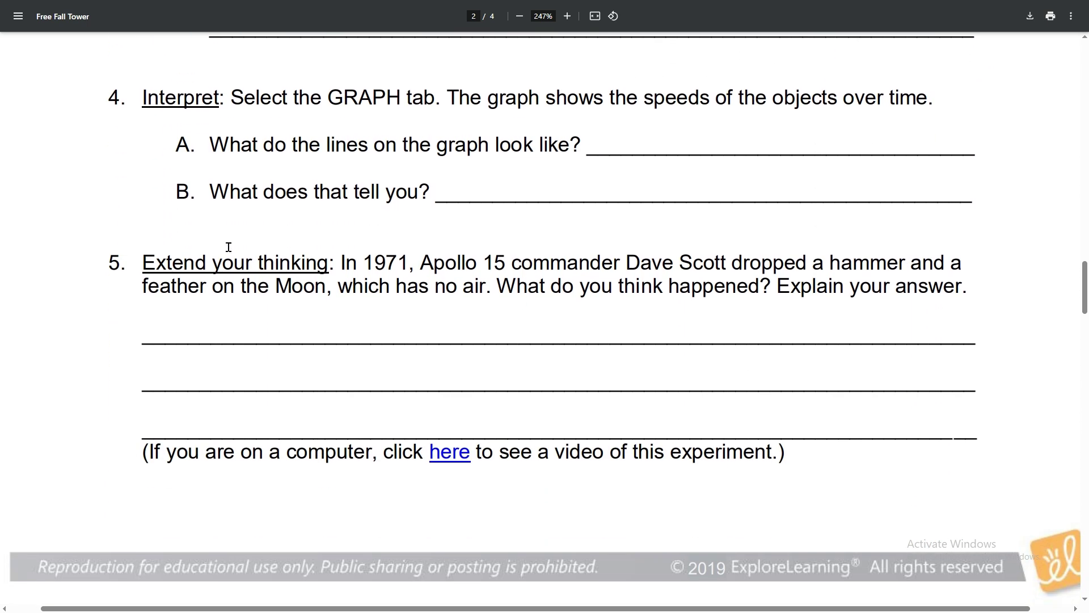
pyautogui.moveTo(109, 97); pyautogui.dragTo(578, 145)
# Switch to the Gizmo, drop the watermelon and ping pong ball in the vacuum, and read the ping pong ball's exact final speed
pyautogui.hotkey('alt', 'Tab')
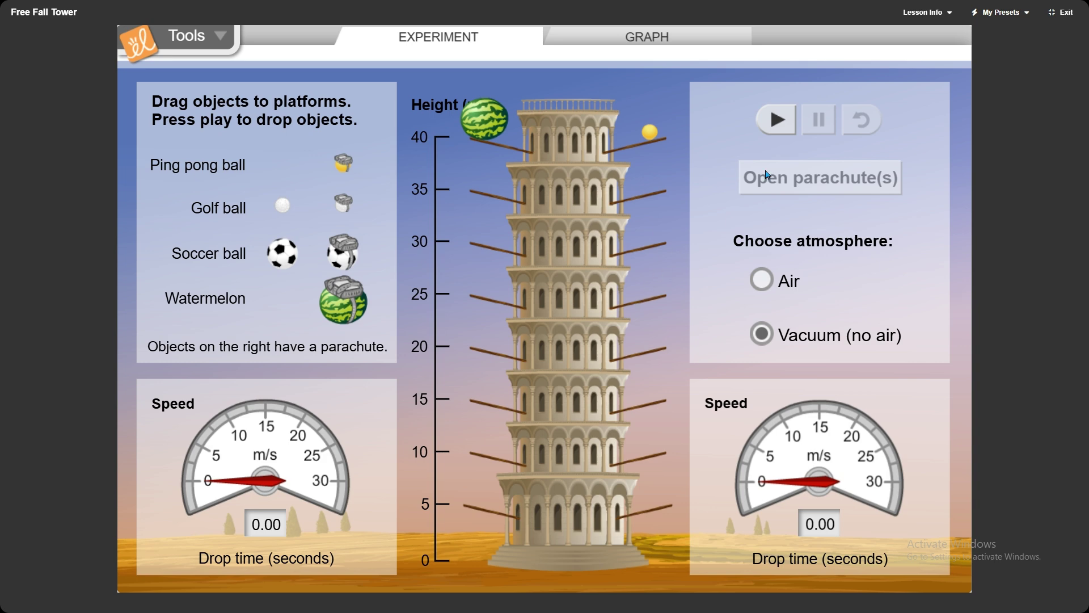
pyautogui.click(782, 122)
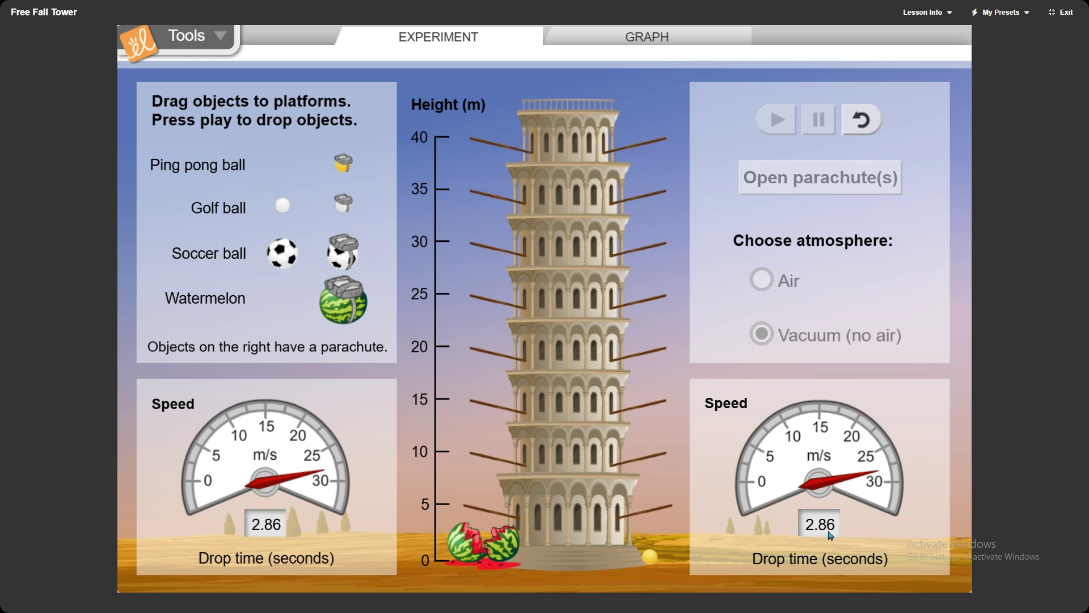
pyautogui.moveTo(821, 465)
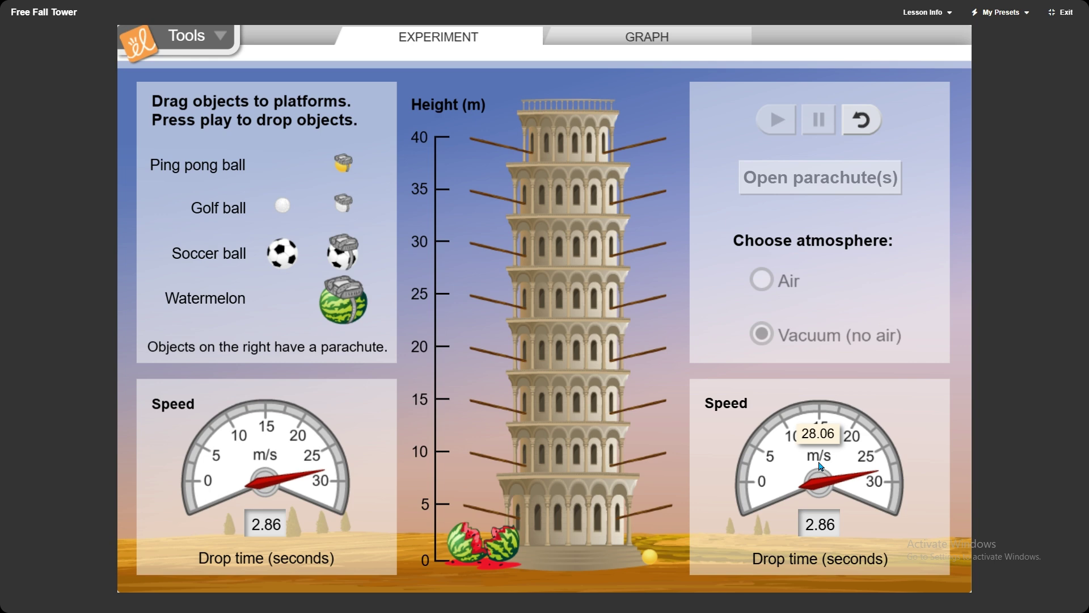
# Display the Gizmo's Speed vs. Time graph, and return to the worksheet to read question 4B
pyautogui.click(625, 42)
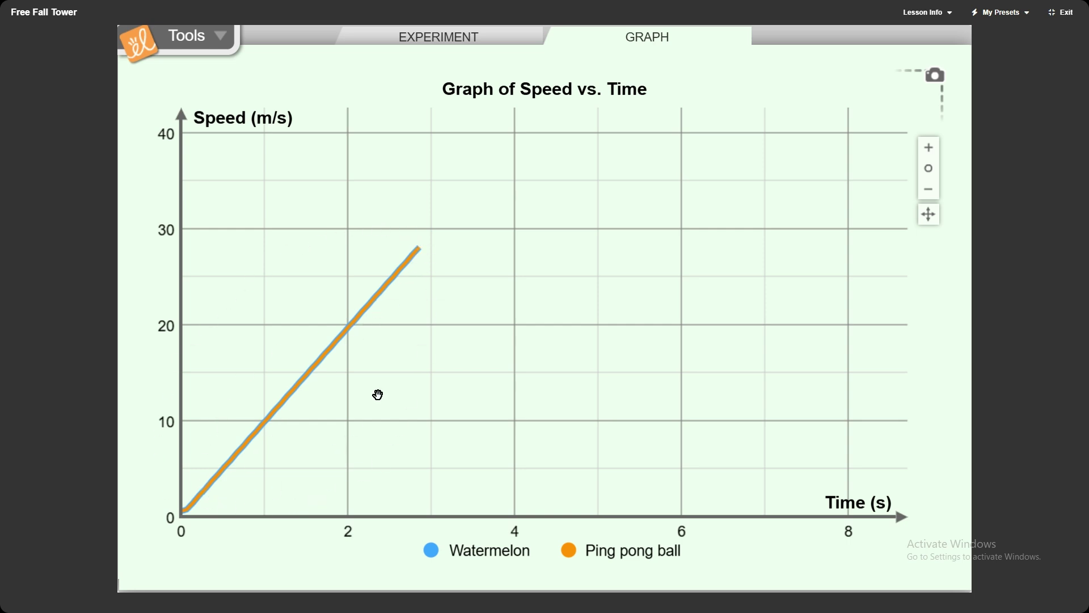
pyautogui.hotkey('alt', 'Tab')
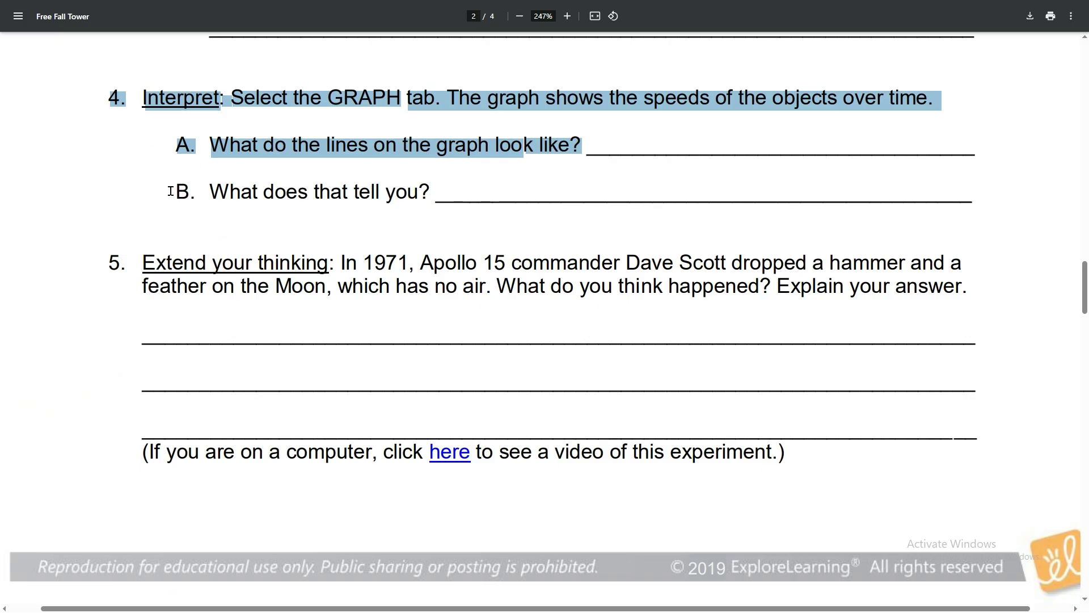
pyautogui.moveTo(170, 191); pyautogui.dragTo(427, 194)
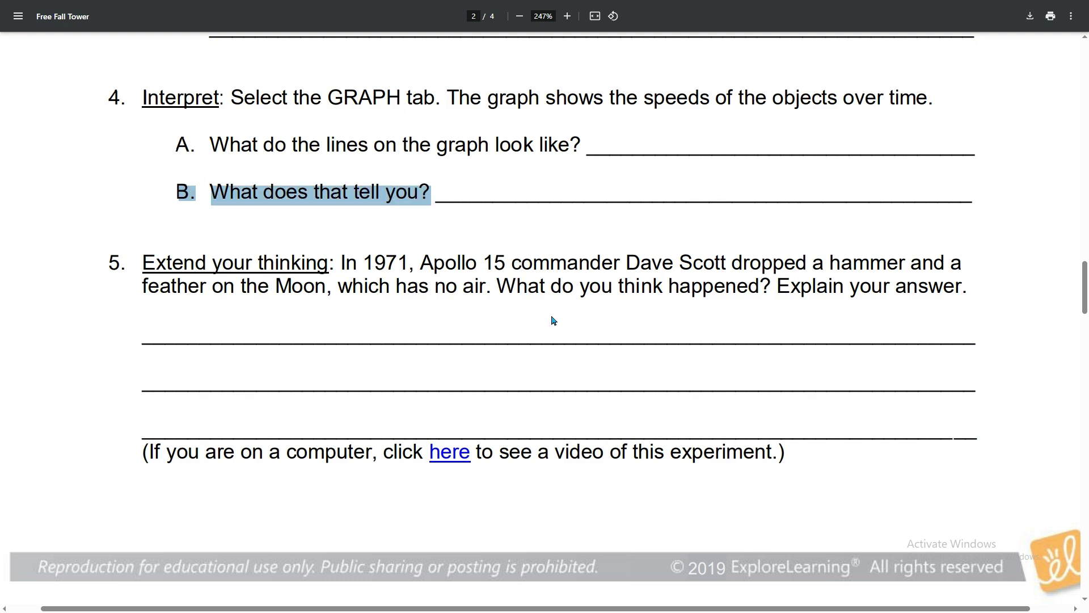
# Switch to the Gizmo and examine the watermelon and ping pong ball lines on the Speed vs. Time graph, trying its axis and zoom controls
pyautogui.hotkey('alt', 'Tab')
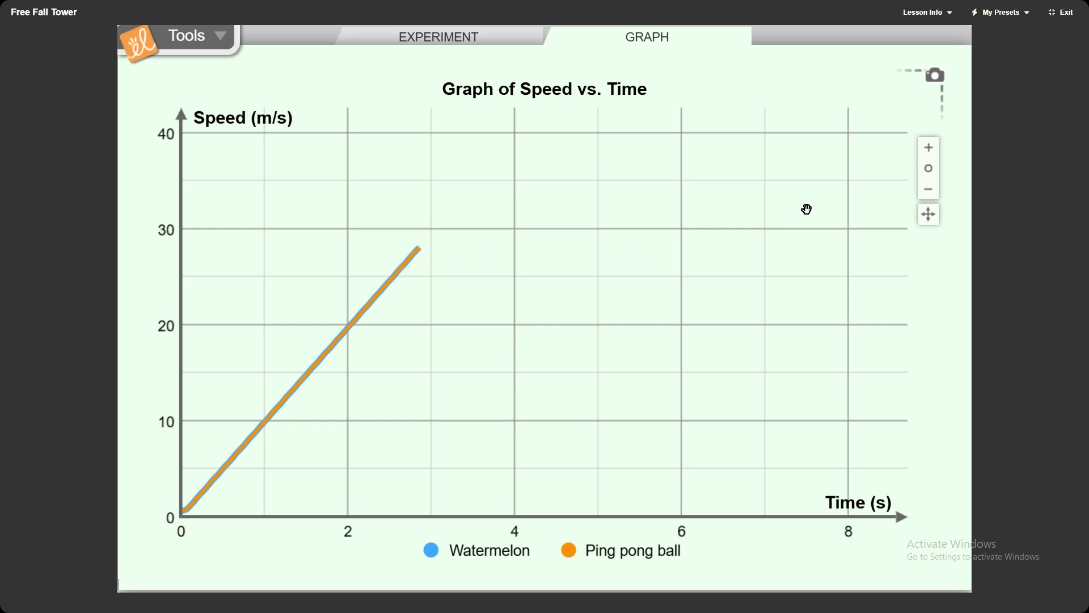
pyautogui.click(936, 226)
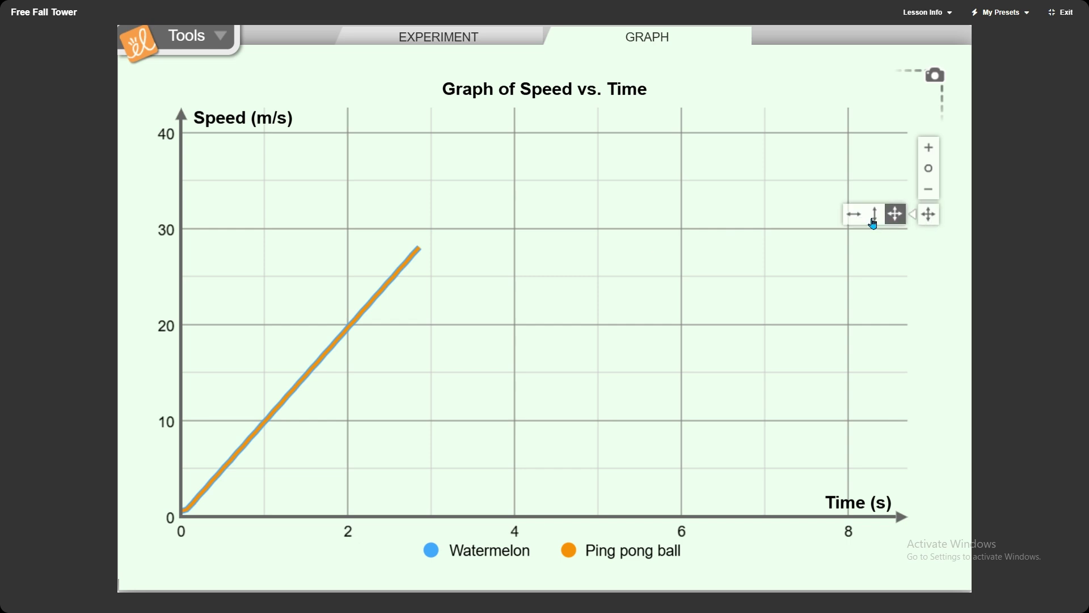
pyautogui.click(873, 222)
pyautogui.click(929, 220)
pyautogui.click(895, 215)
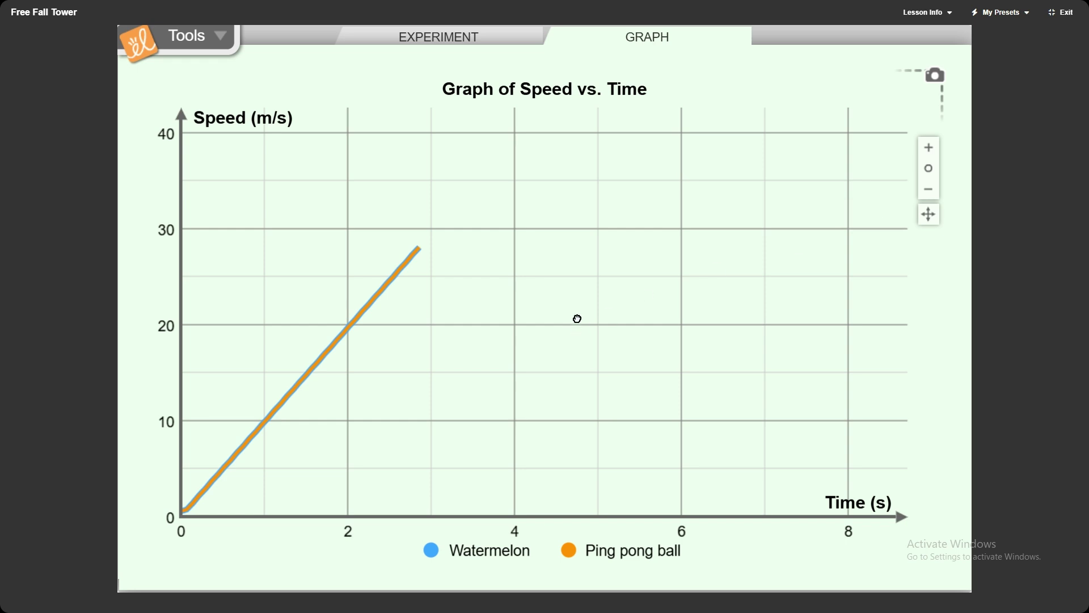
pyautogui.click(930, 152)
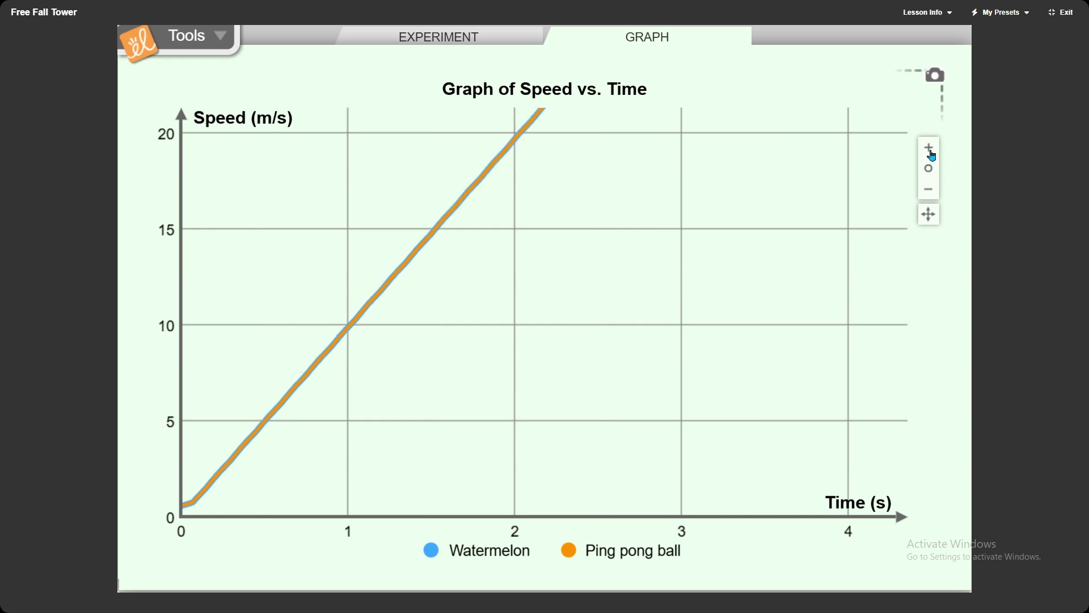
pyautogui.click(933, 190)
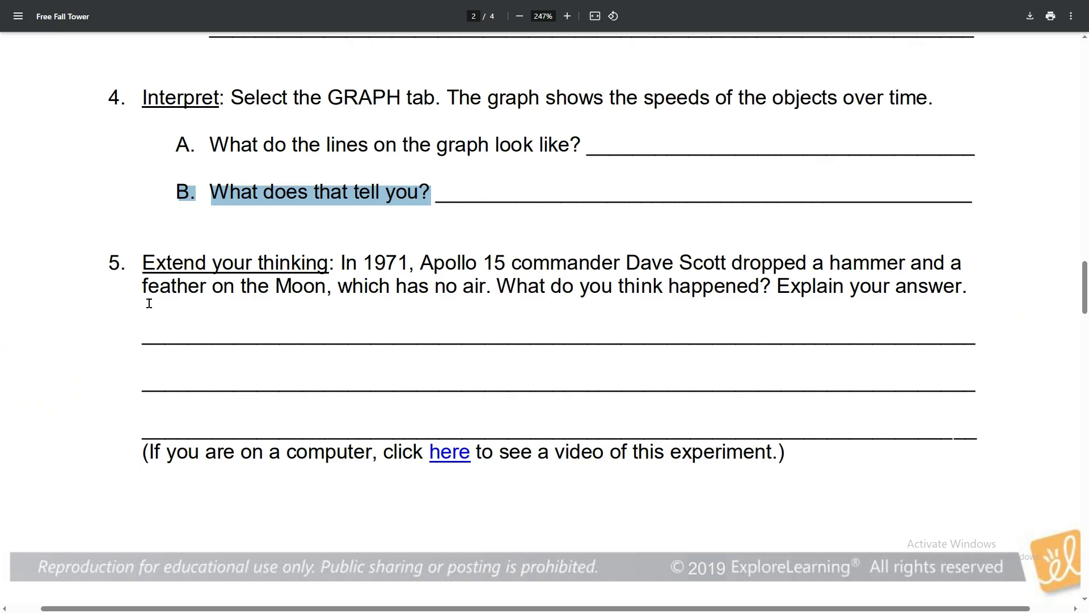
# Return to the worksheet and read question 5, Extend your thinking, about the hammer and feather dropped on the Moon
pyautogui.moveTo(96, 265); pyautogui.dragTo(970, 285)
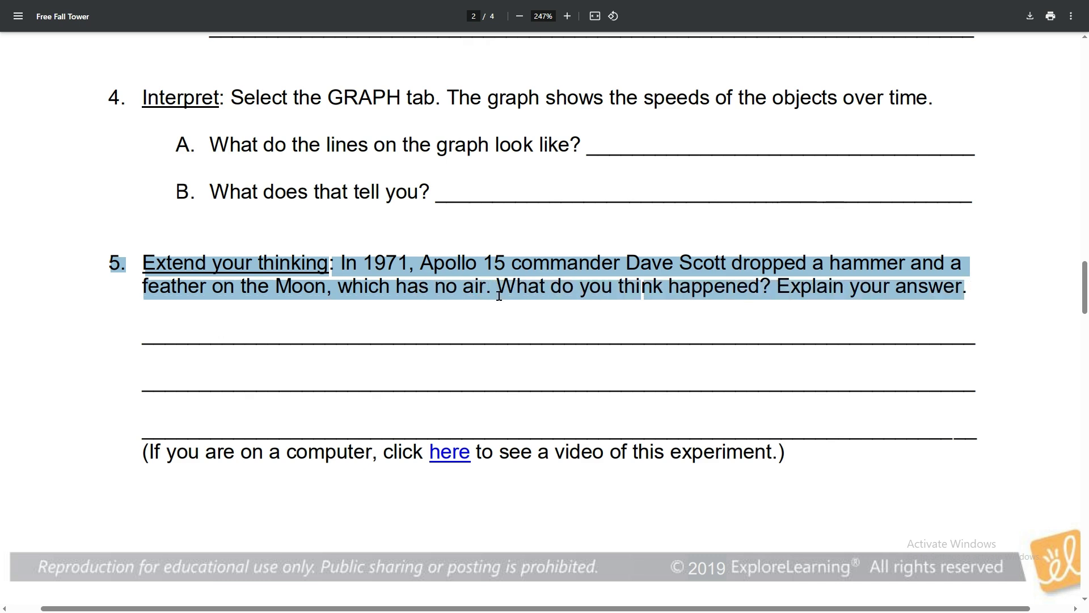
pyautogui.click(126, 305)
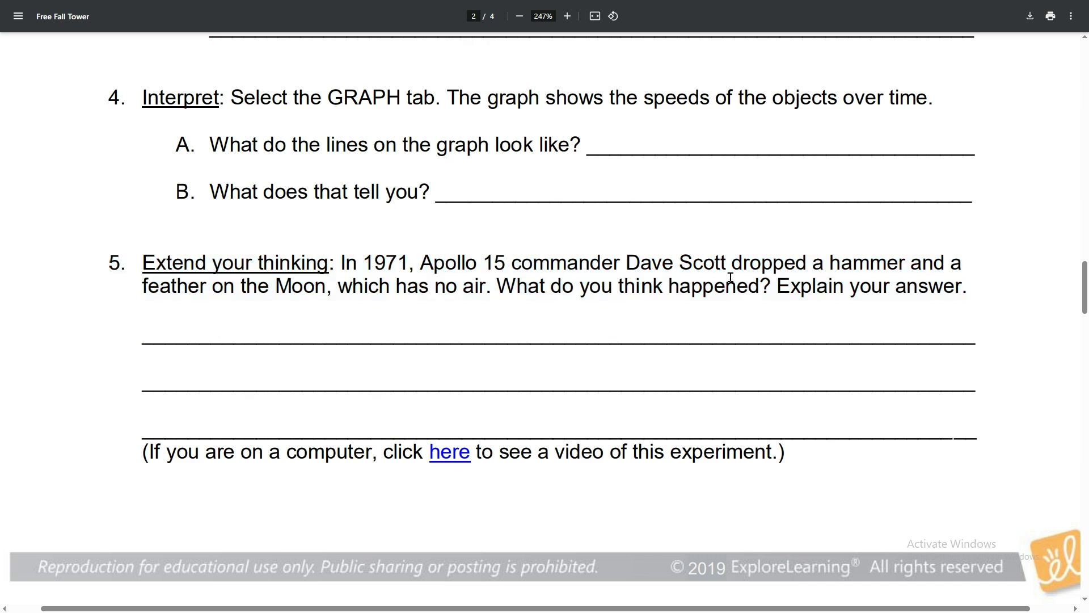
pyautogui.doubleClick(864, 263)
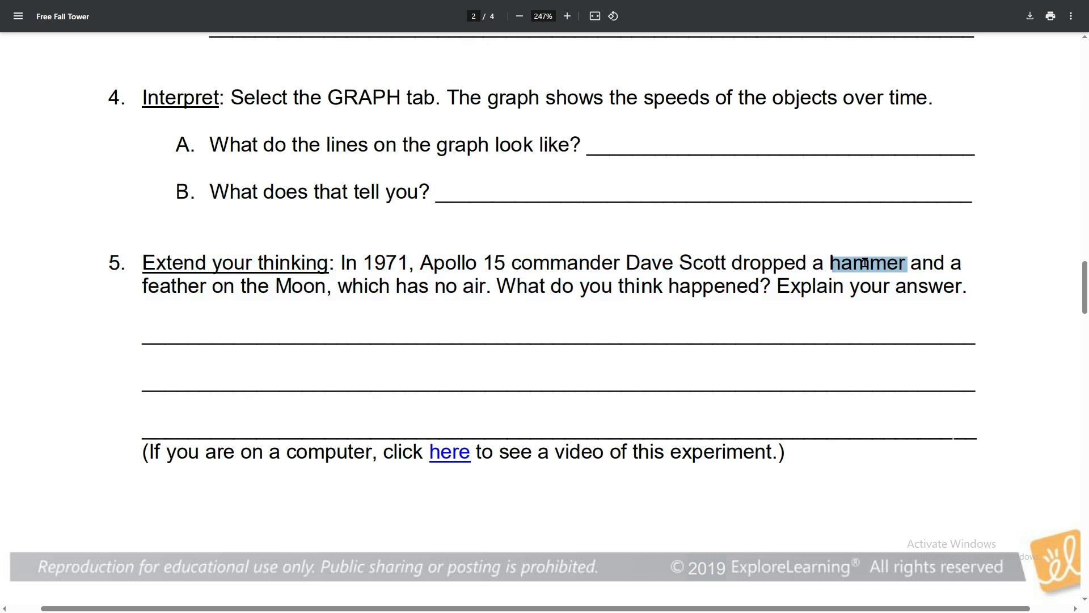
pyautogui.doubleClick(173, 287)
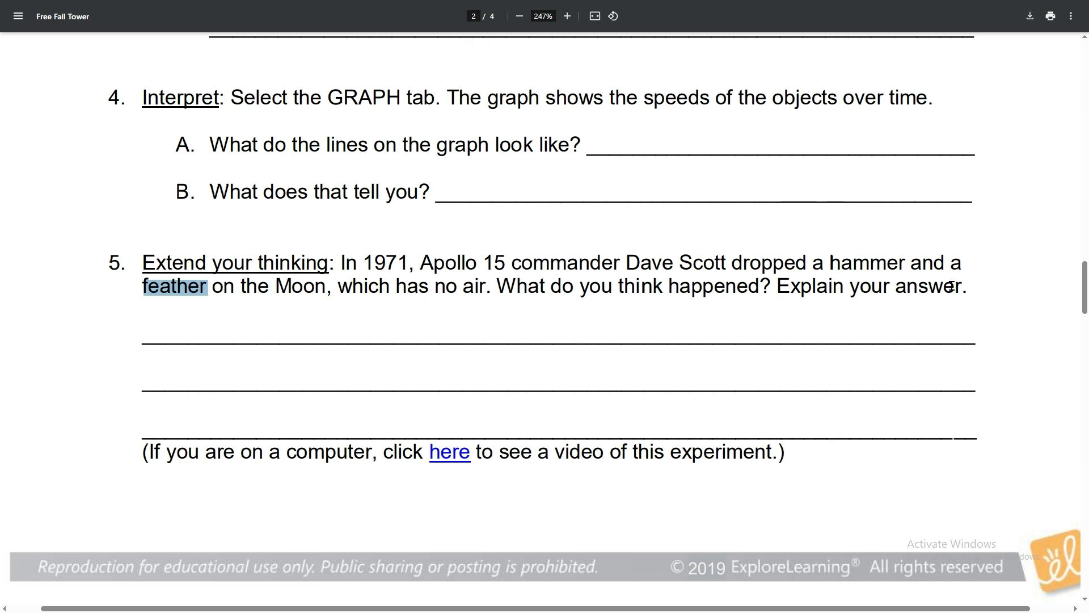
pyautogui.moveTo(978, 287); pyautogui.dragTo(785, 292)
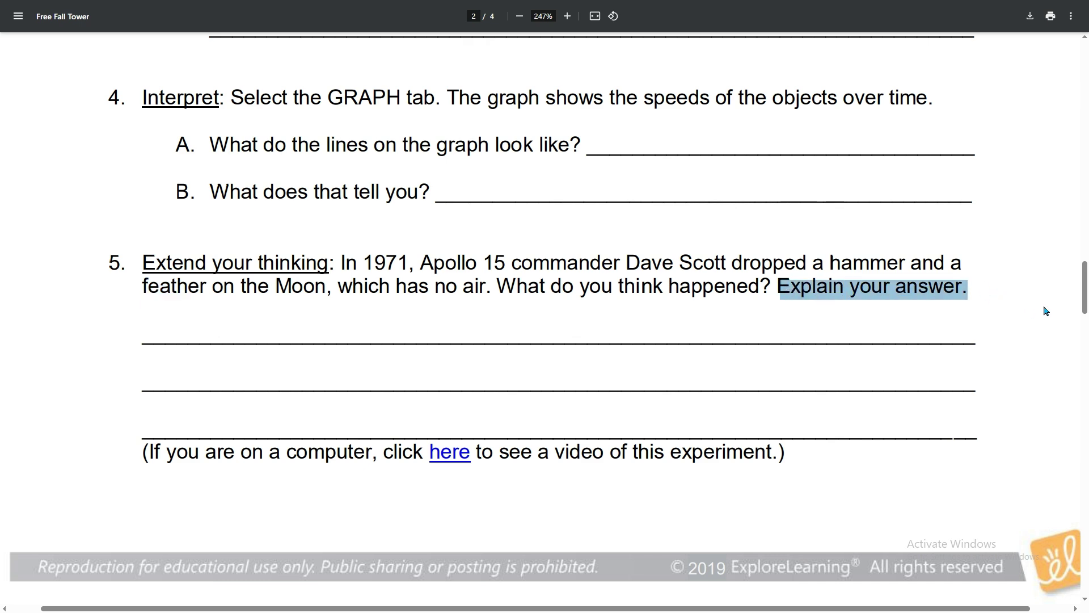
pyautogui.hotkey('alt', 'Tab')
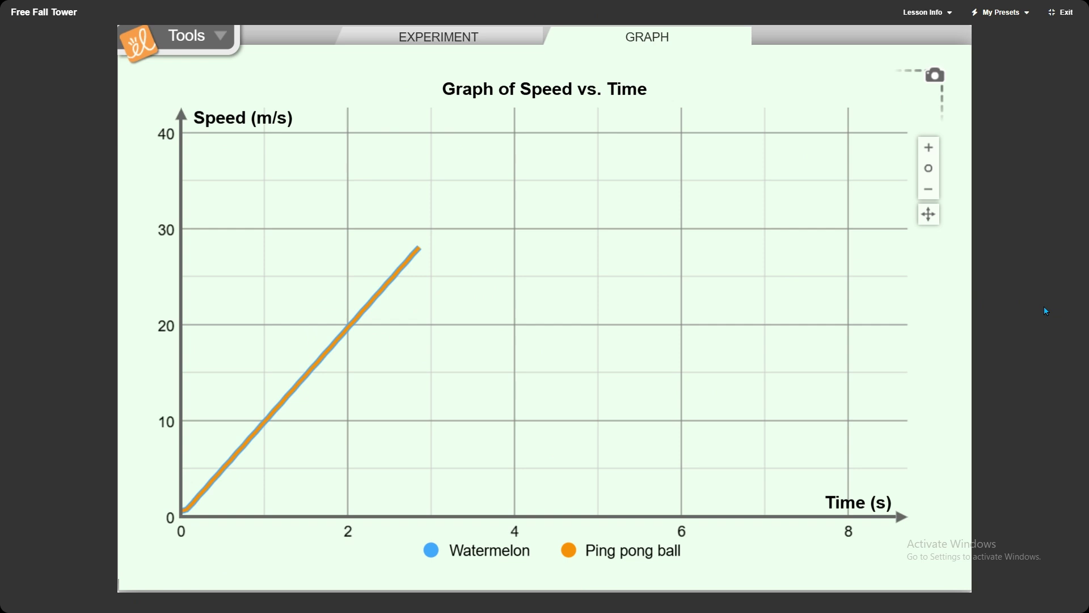
pyautogui.hotkey('alt', 'Tab')
pyautogui.hotkey('alt', 'Tab')
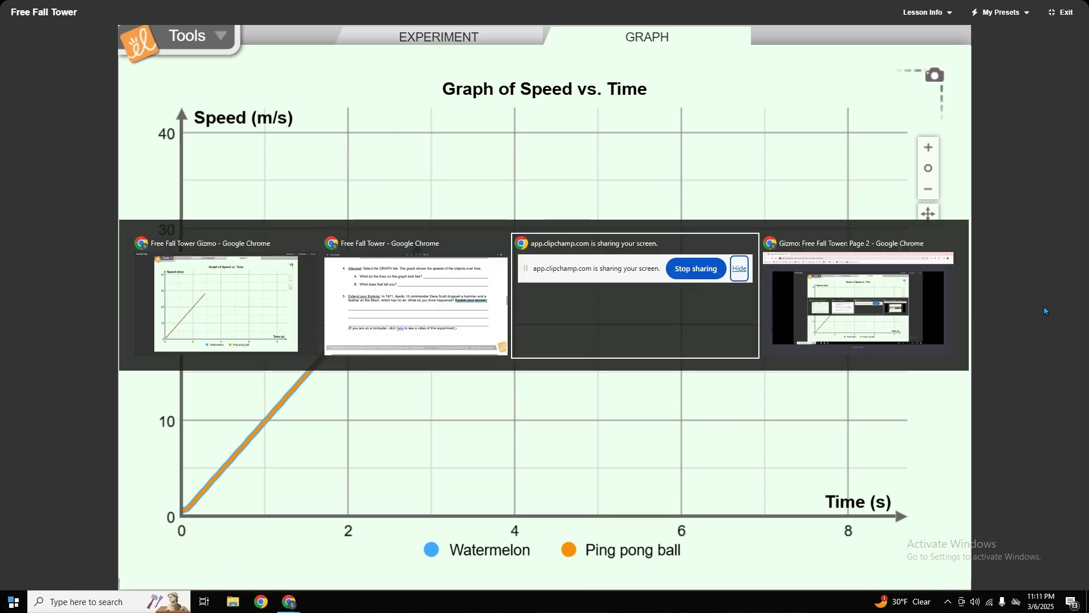